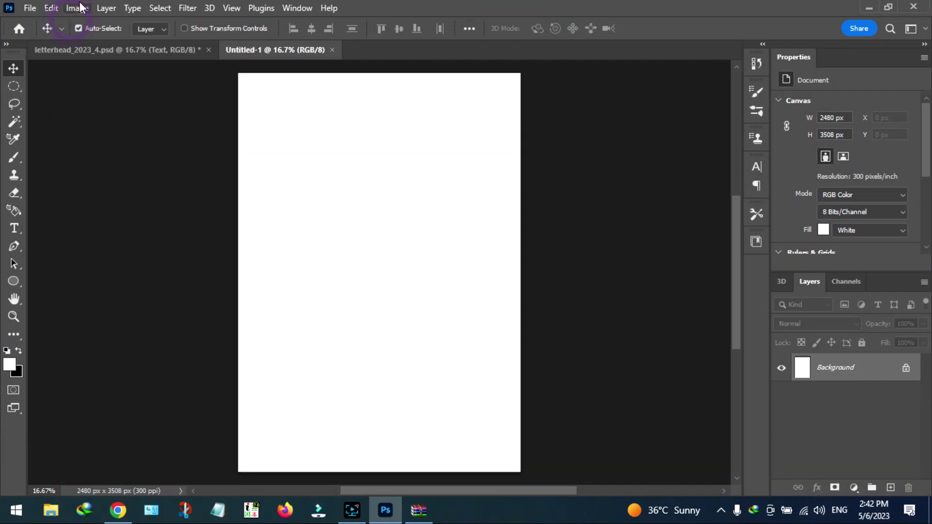
- Embed 1.png from the letterhead folder onto the blank 2480 × 3508 px page
left_click(78, 8)
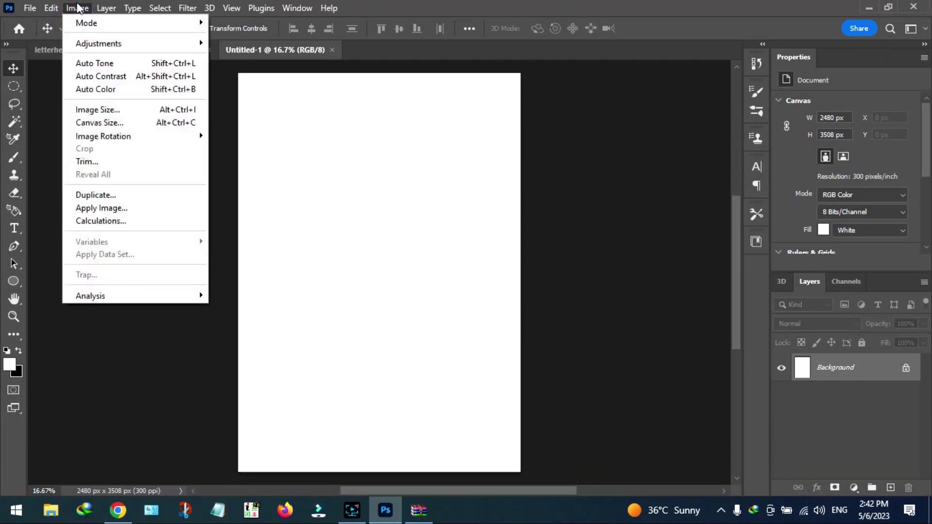
mouse_move(30, 8)
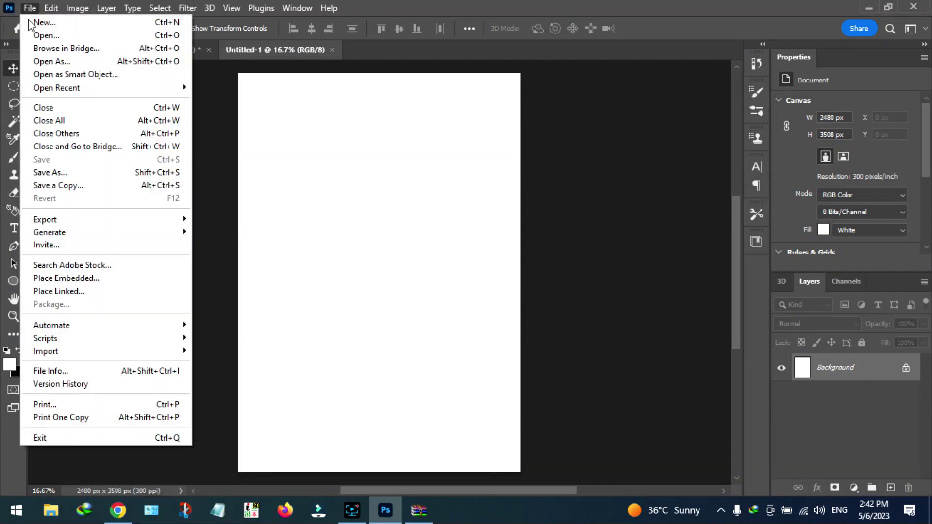
left_click(45, 278)
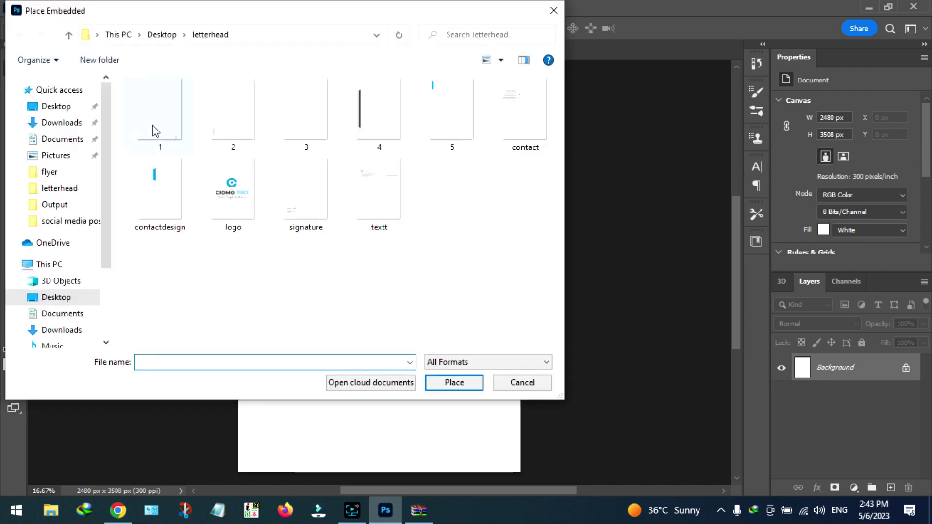
double_click(154, 126)
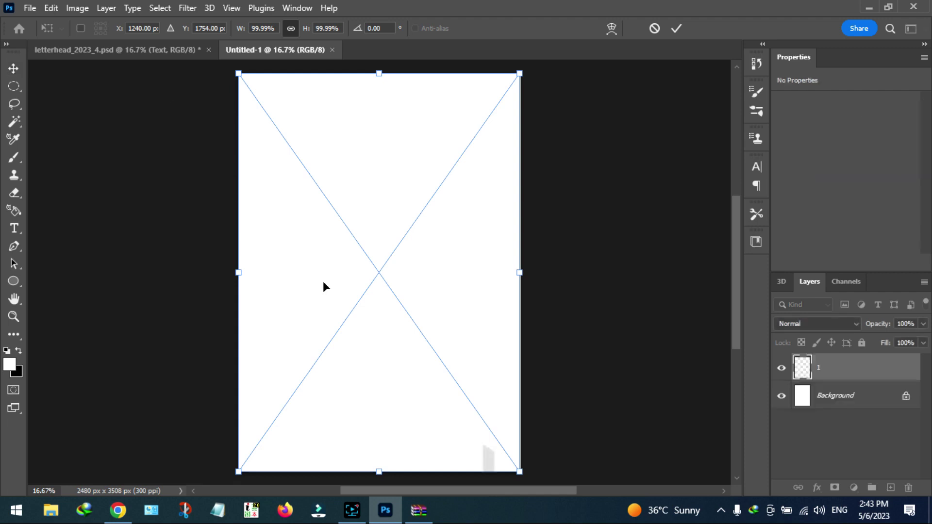
left_click_drag(491, 456, 493, 459)
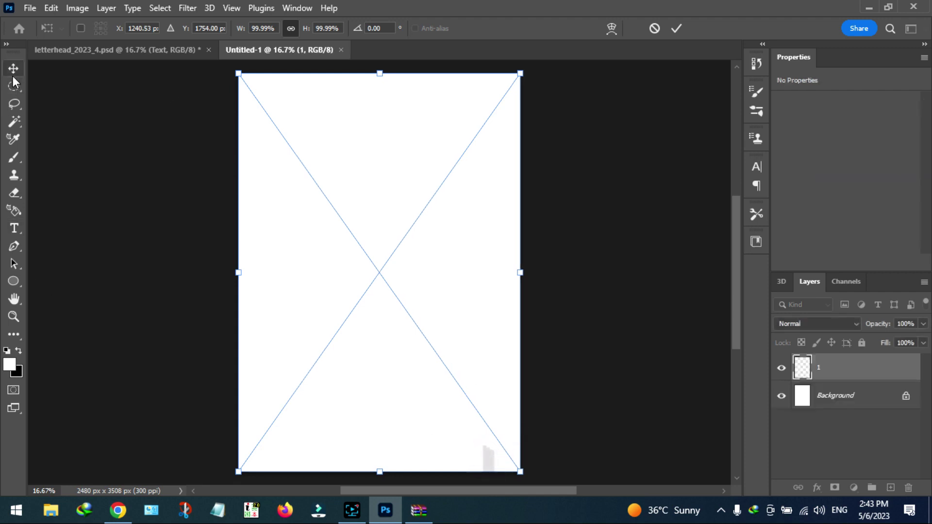
key("Return")
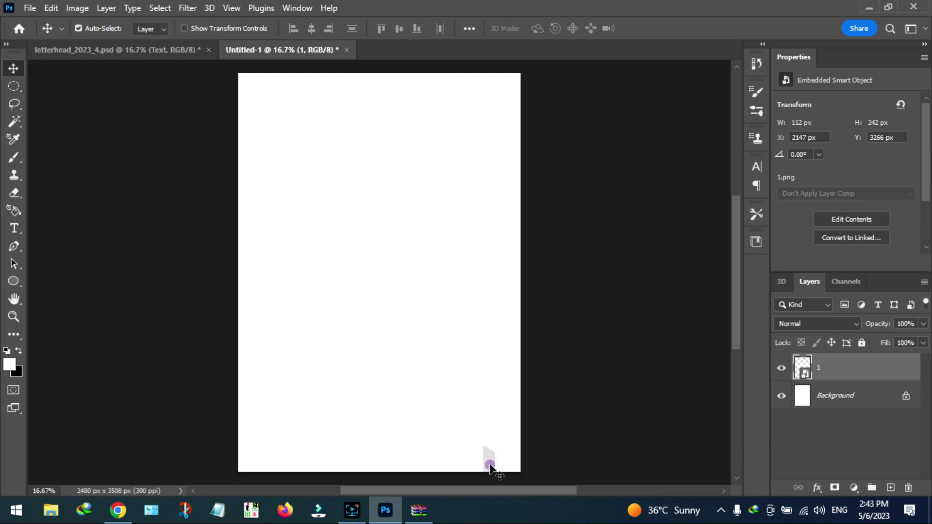
- Embed 5.png, the blue top-left bar, as a layer
left_click(30, 8)
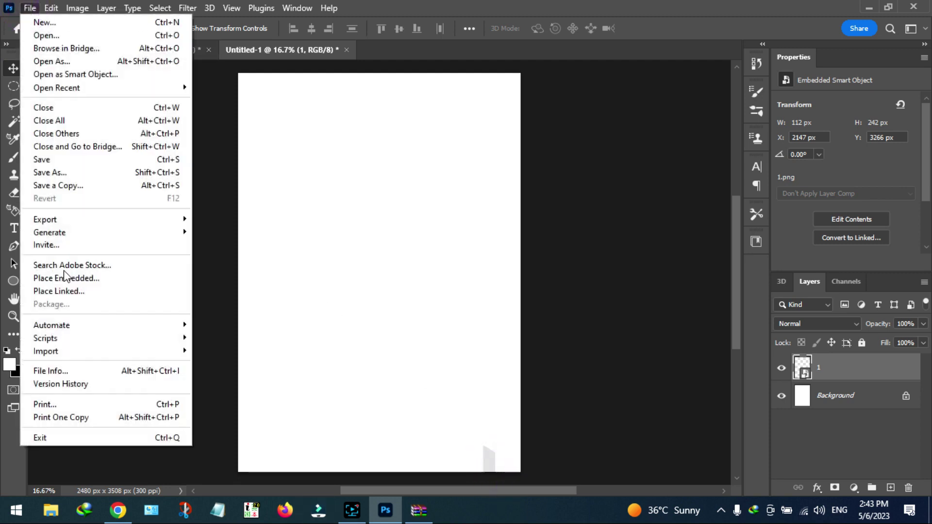
left_click(66, 277)
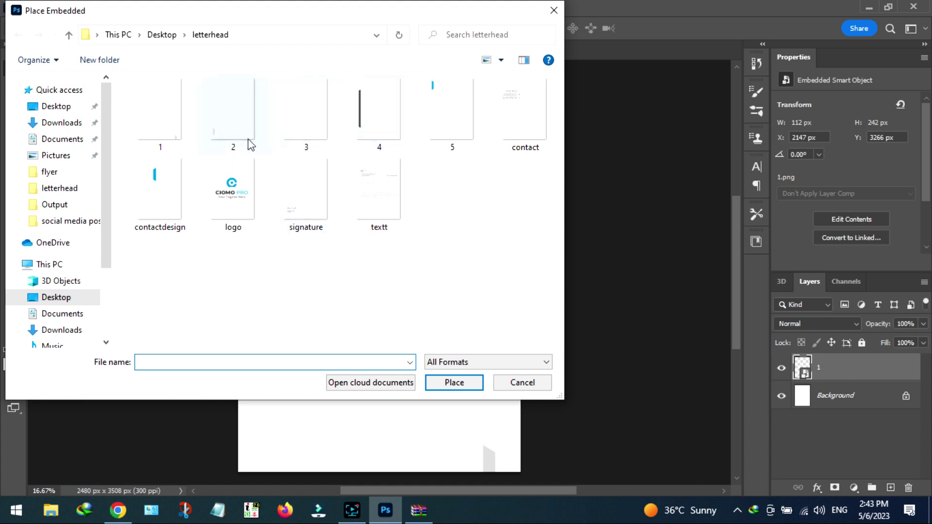
double_click(443, 120)
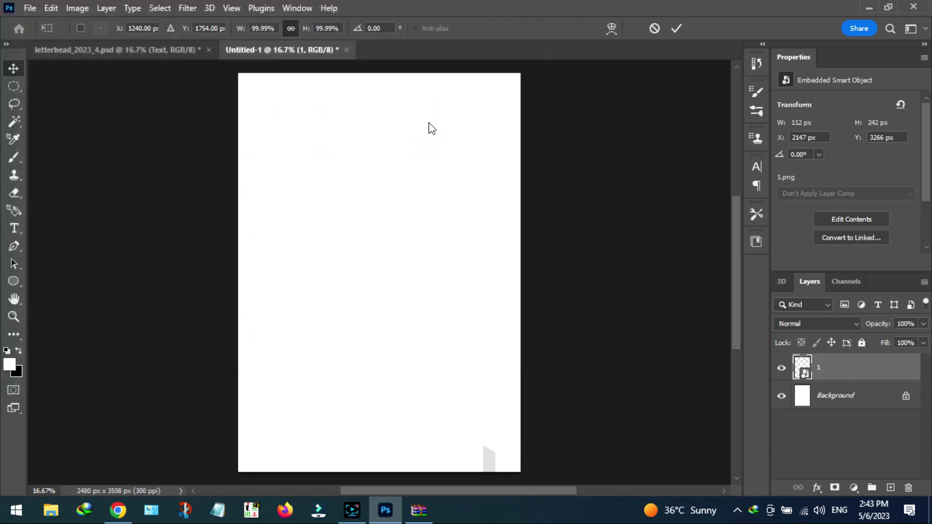
key("Return")
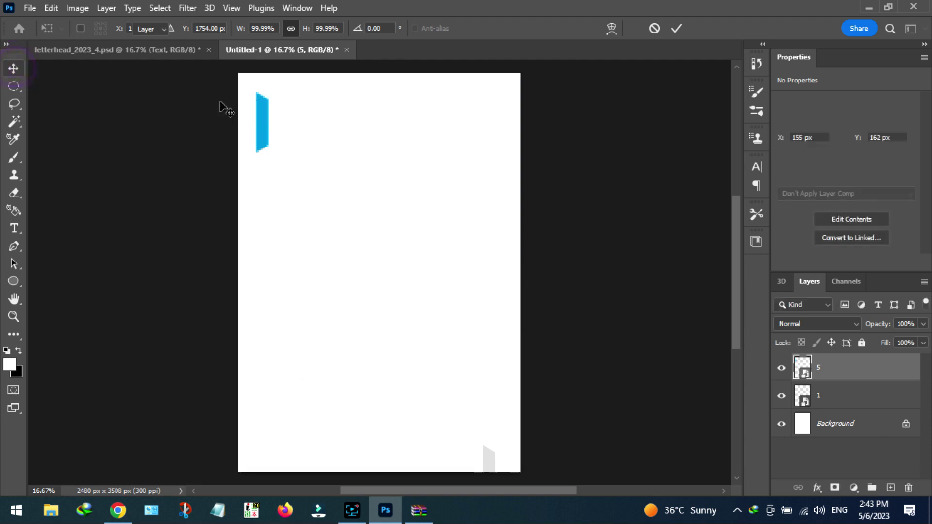
- Embed 4.png, the long dark vertical bar, as a layer
left_click(25, 9)
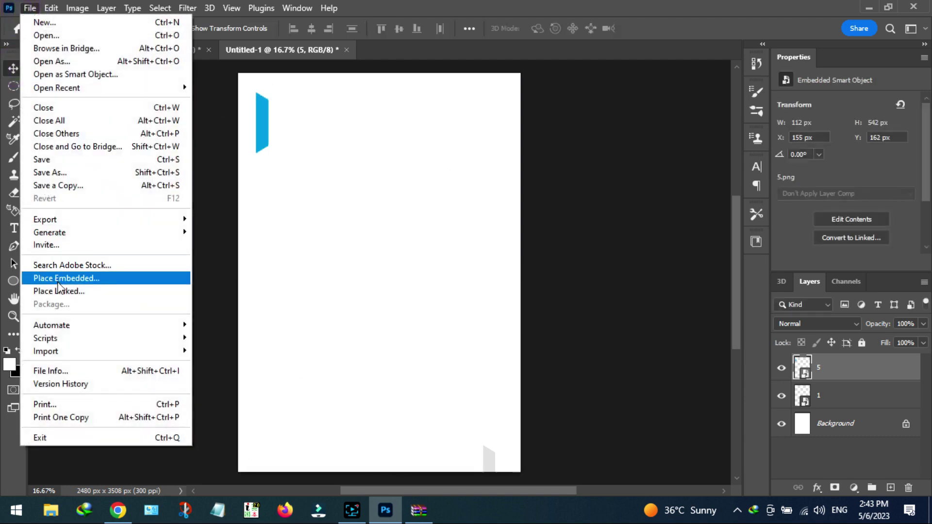
left_click(53, 277)
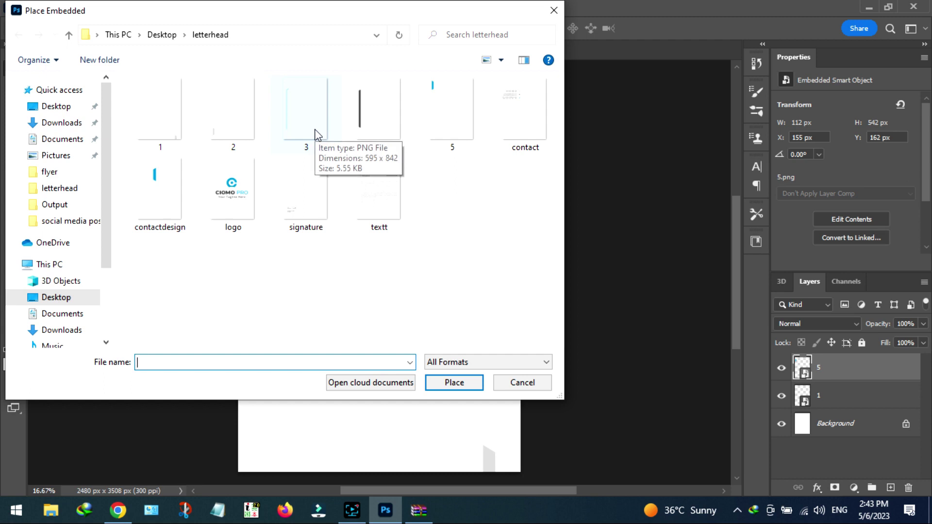
double_click(386, 114)
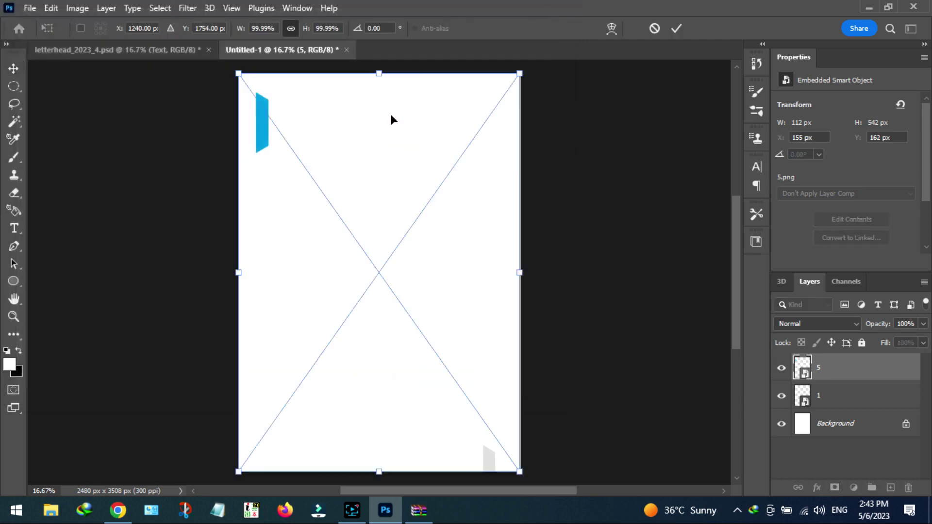
left_click(29, 7)
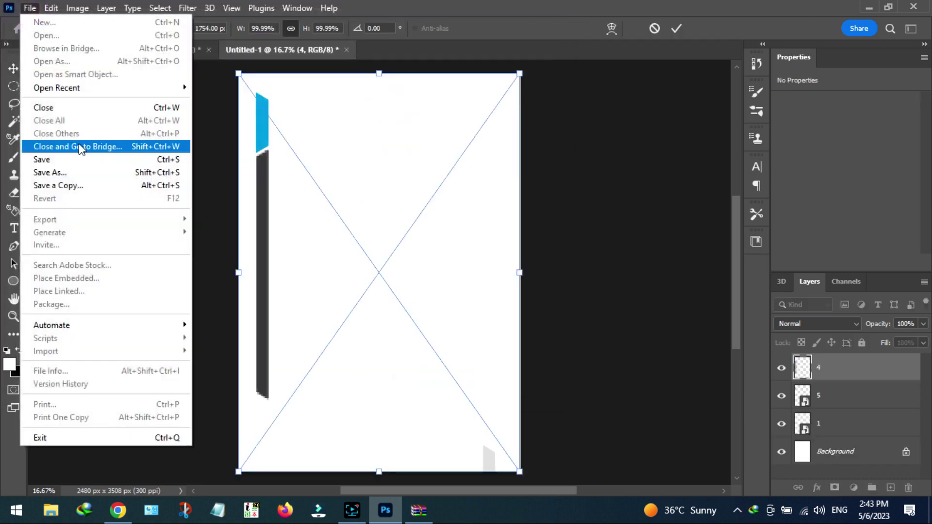
left_click(240, 245)
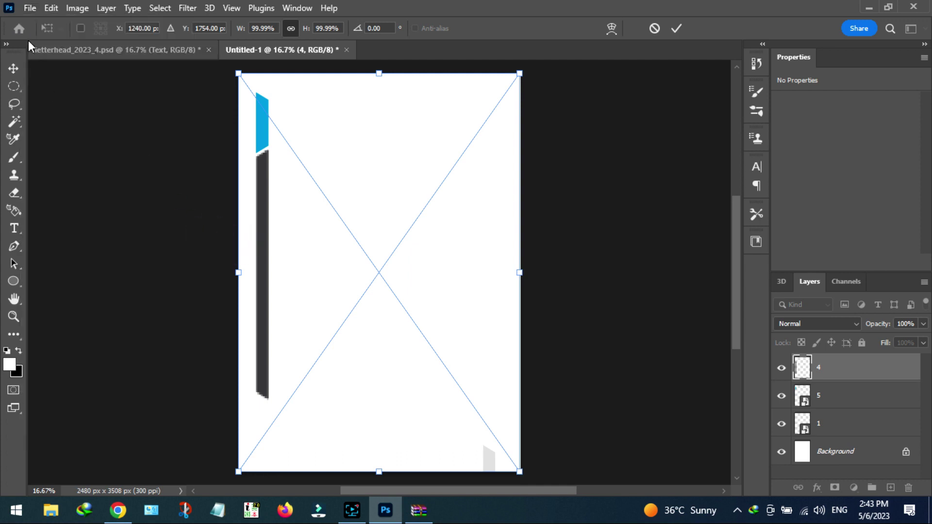
left_click(12, 70)
- Cancel an accidental Place Linked dialog
left_click(30, 8)
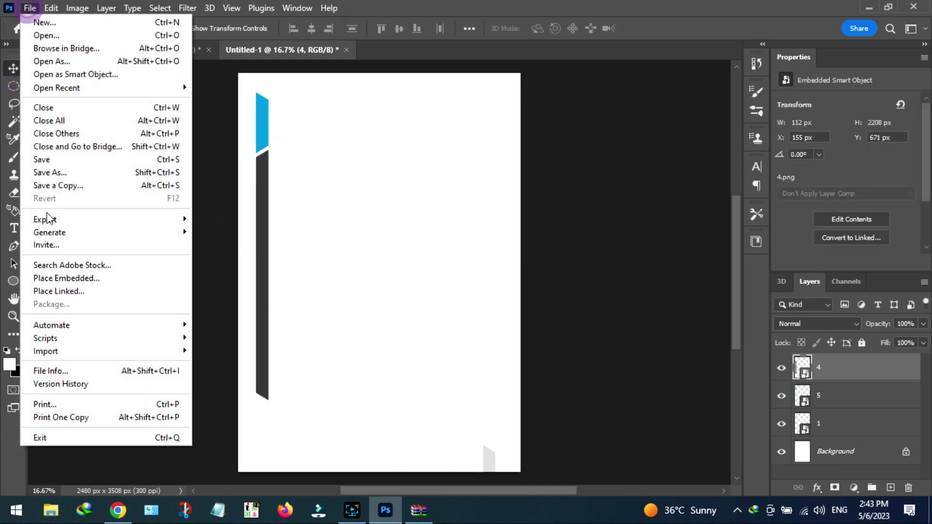
left_click(38, 287)
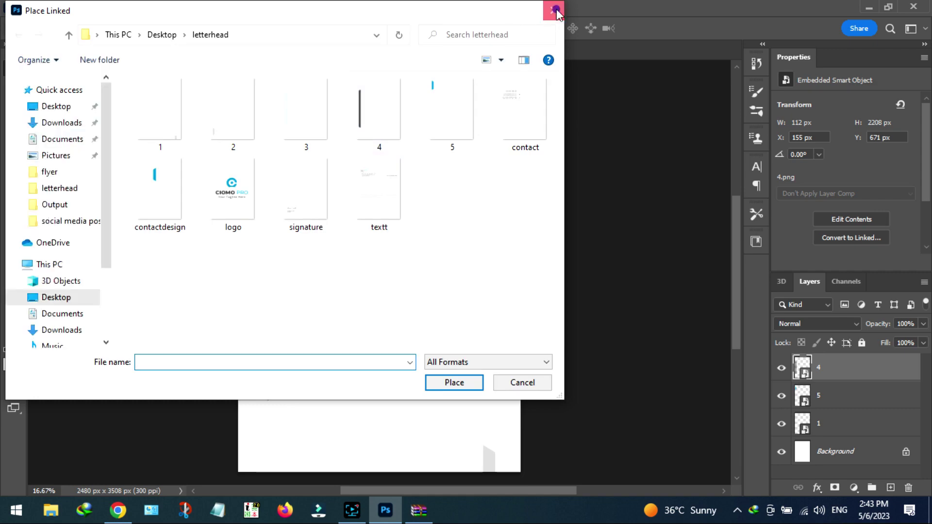
left_click(553, 9)
left_click(30, 9)
- Embed 3.png, the thin blue line along the dark bar
left_click(99, 279)
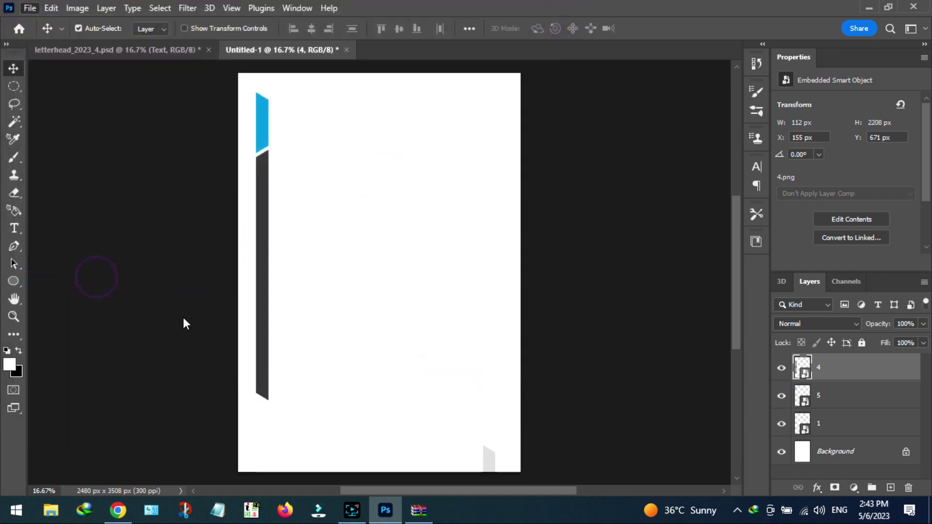
left_click(284, 119)
double_click(284, 119)
left_click(14, 69)
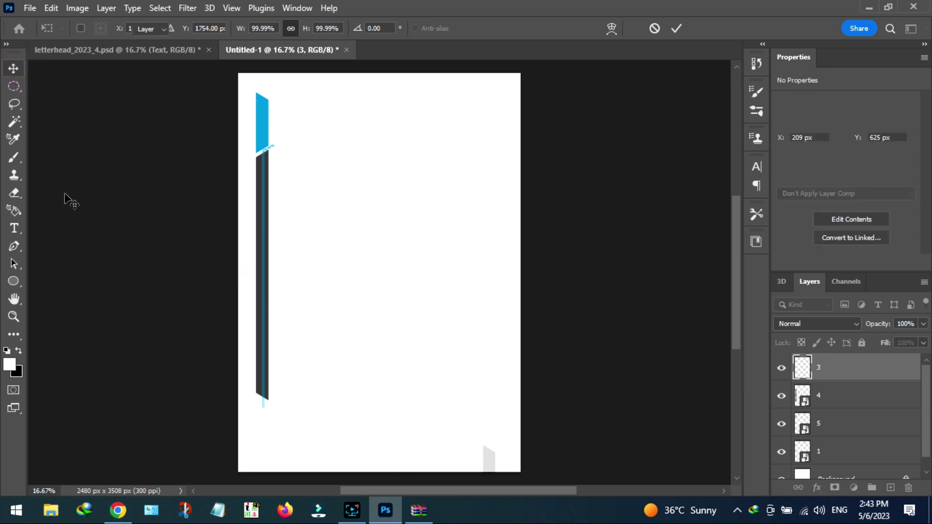
- Embed 2.png, the grey shape below the bar
left_click(32, 8)
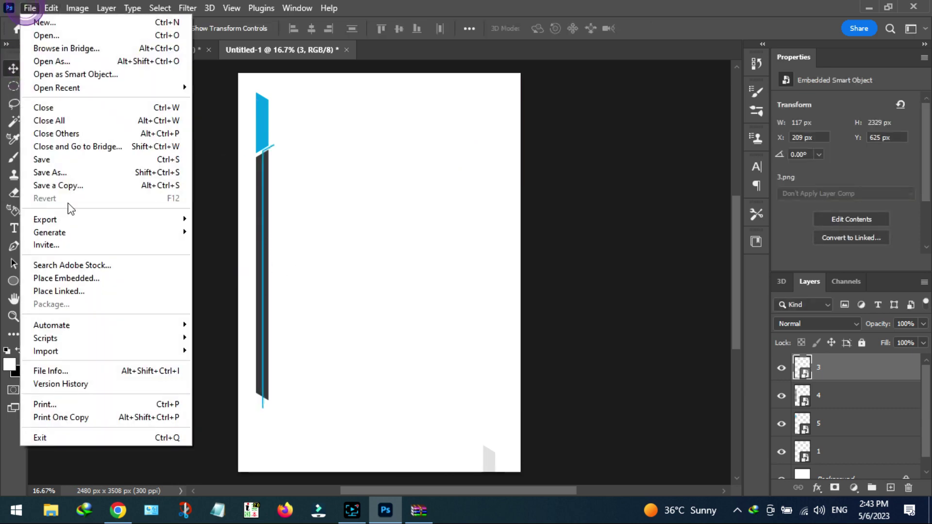
left_click(97, 276)
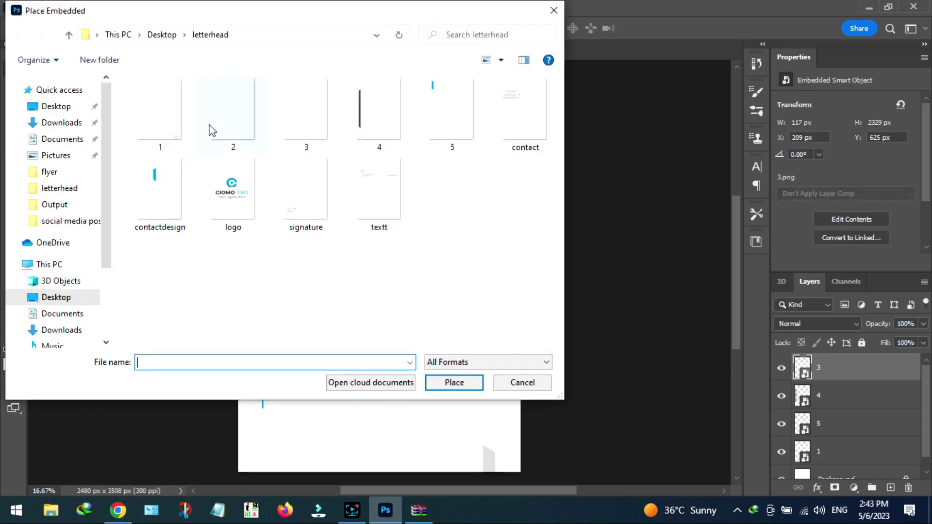
double_click(209, 125)
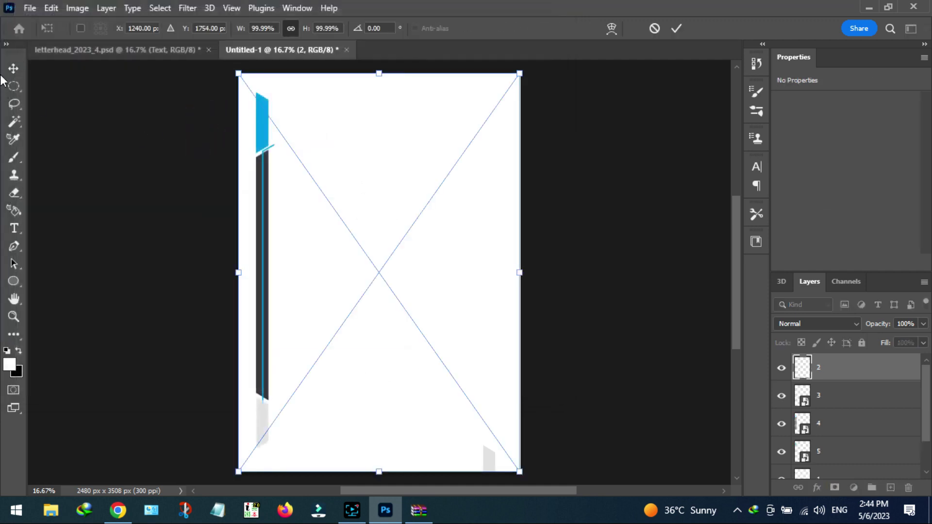
left_click(13, 71)
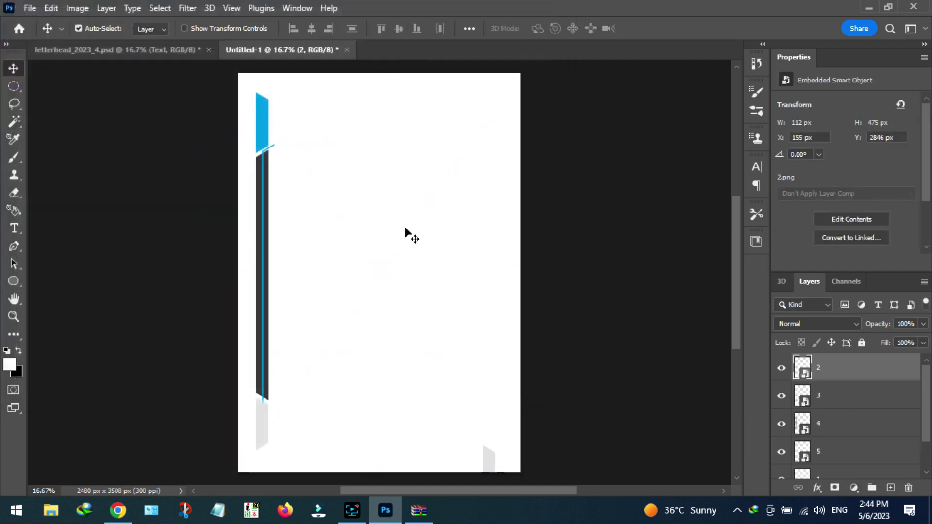
left_click(30, 8)
left_click(77, 277)
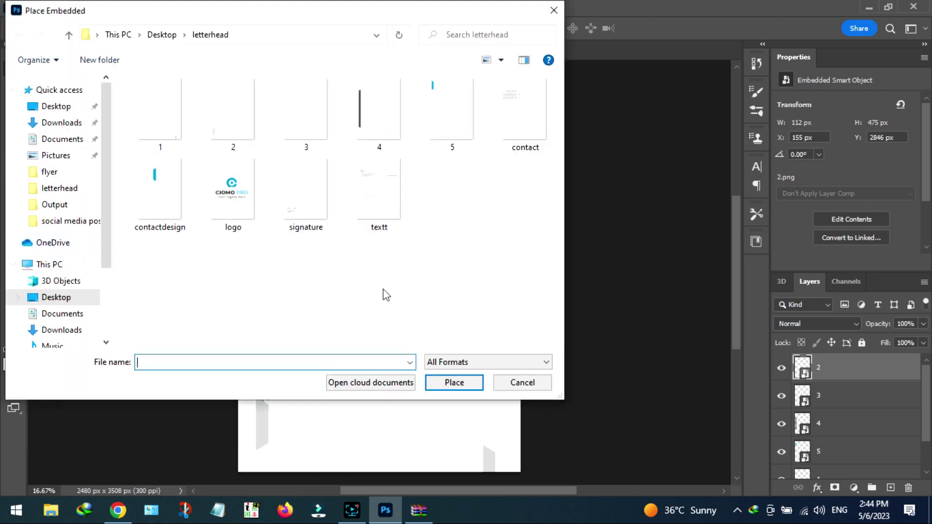
- Embed Logo.png, scale it to about 29%, and set it beside the top-left blue bar
double_click(228, 194)
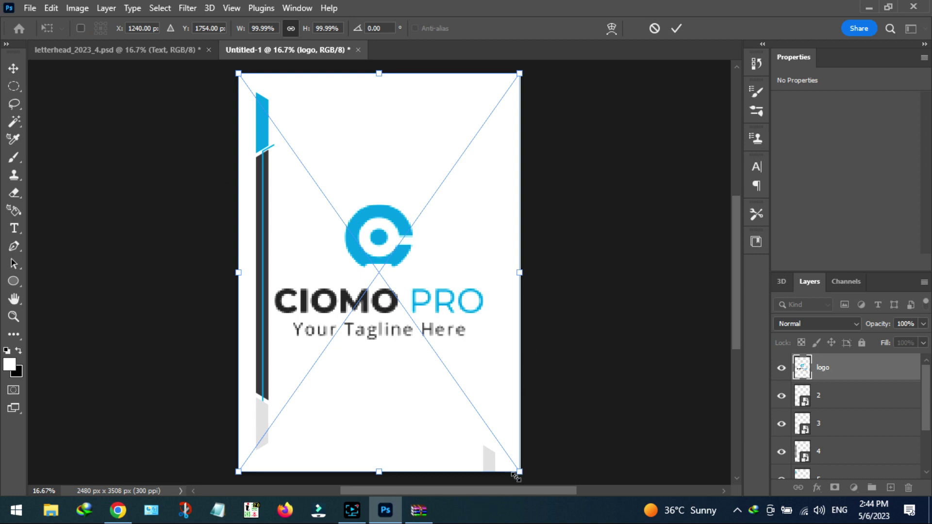
left_click_drag(516, 476, 366, 176)
left_click_drag(289, 126, 311, 115)
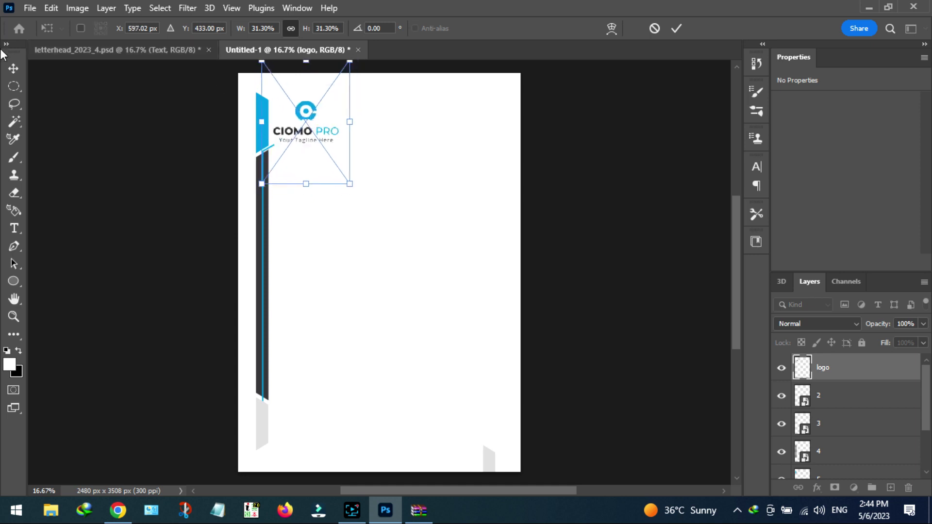
left_click_drag(348, 62, 342, 70)
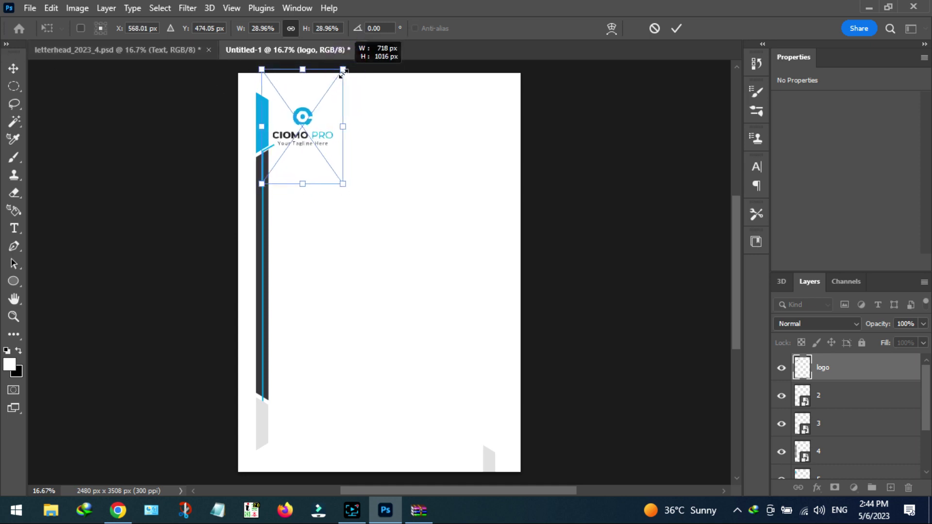
left_click(10, 67)
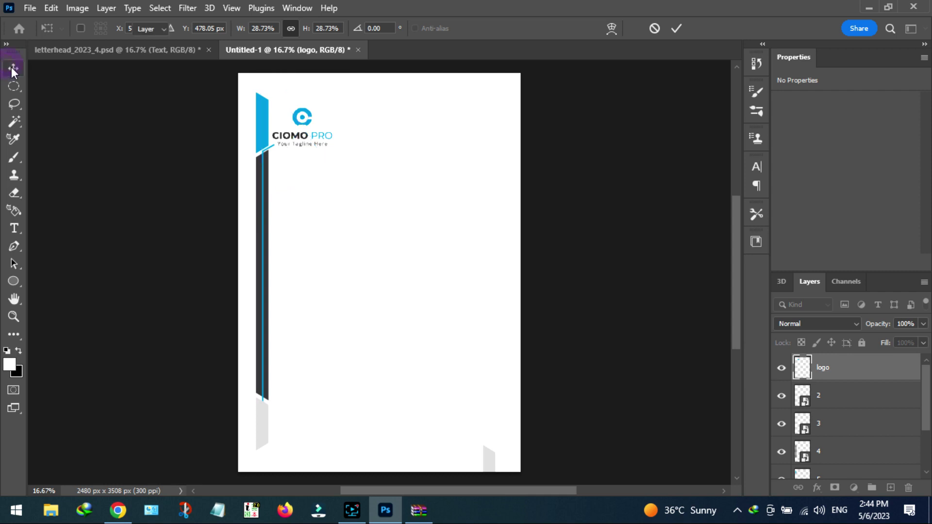
left_click_drag(312, 126, 309, 125)
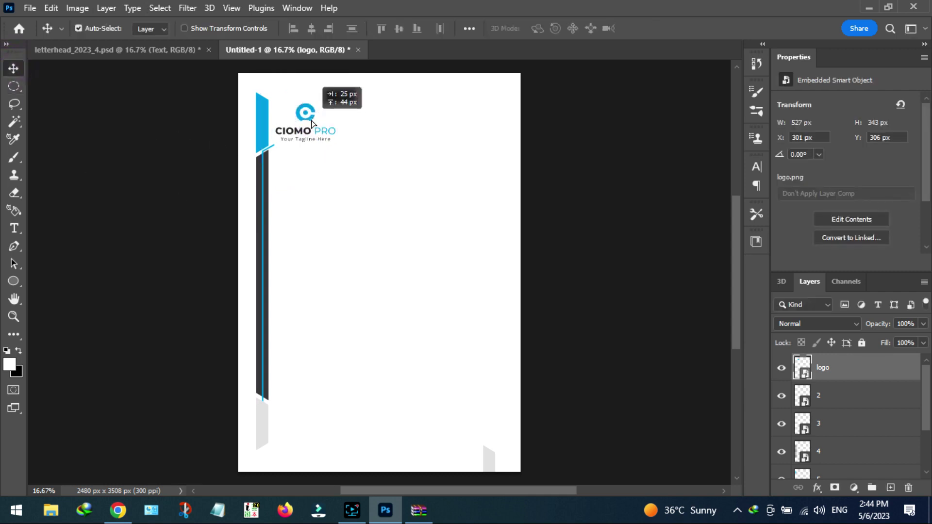
- Embed textt.png with the body text and scale it slightly to fit beside the dark bar
left_click(35, 7)
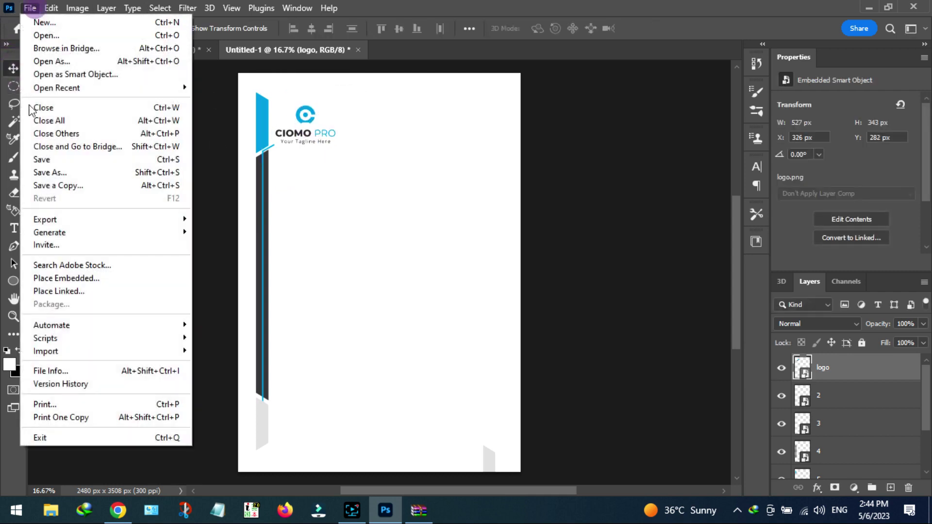
left_click(68, 272)
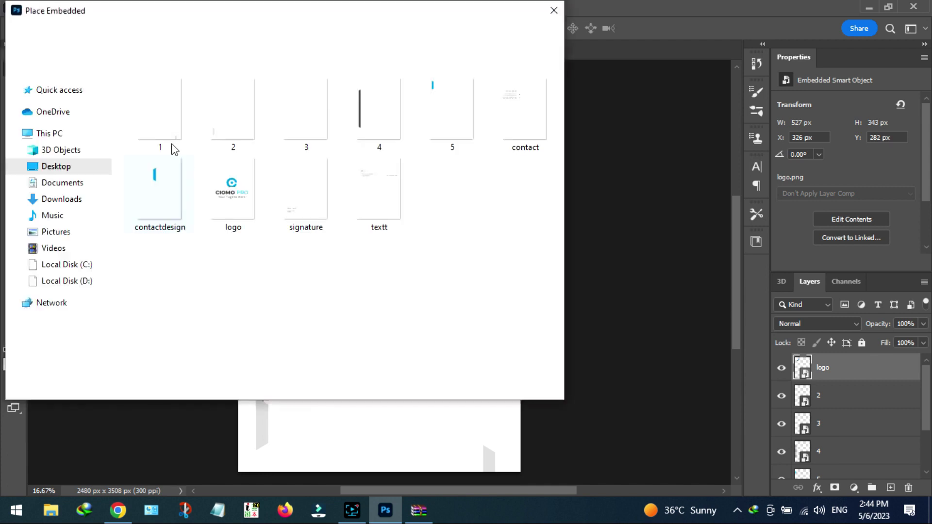
double_click(371, 194)
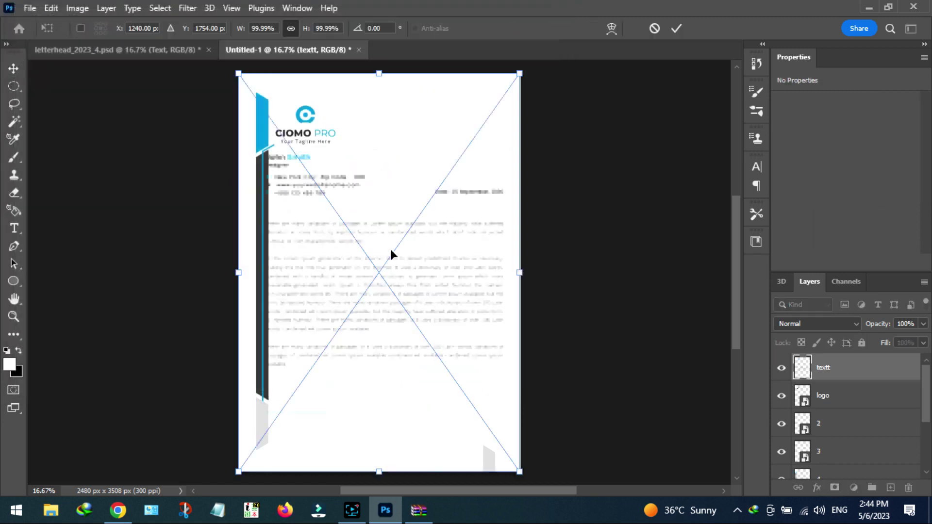
left_click_drag(237, 73, 257, 84)
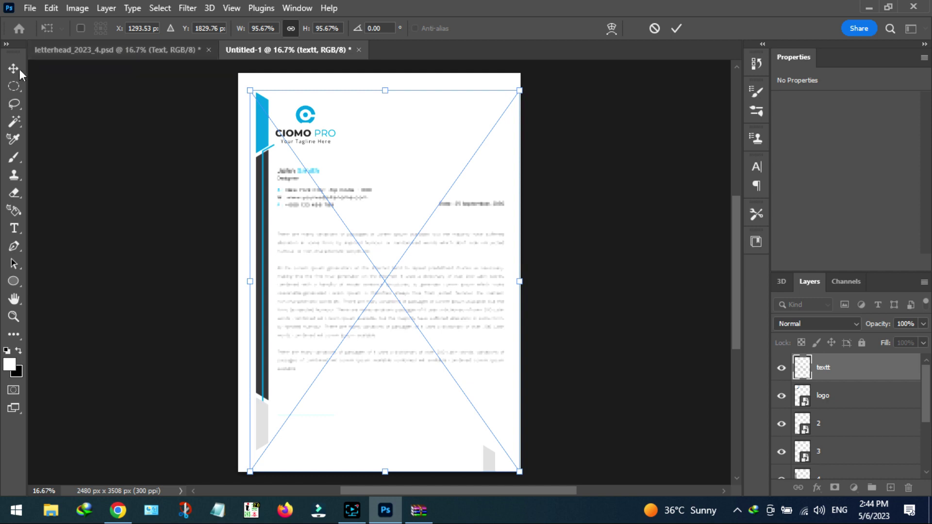
left_click(13, 68)
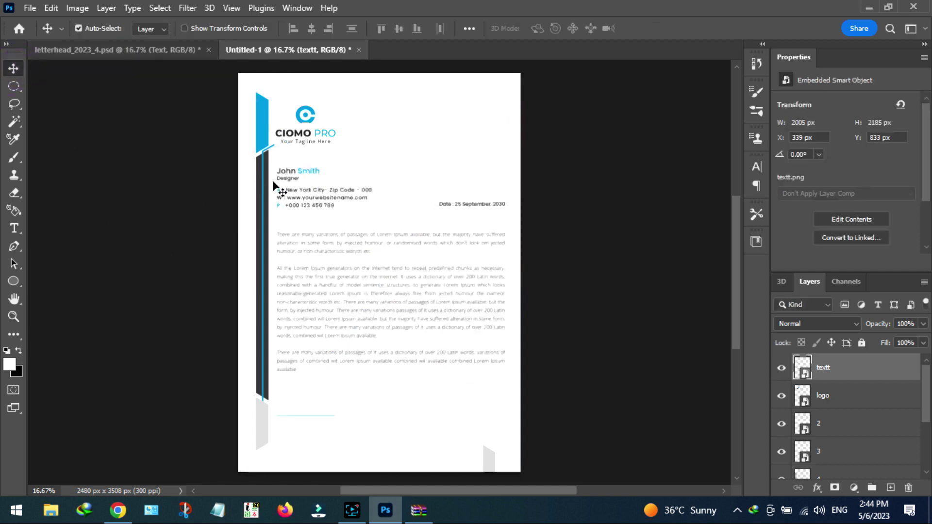
left_click(29, 8)
- Embed Signature.png and move it to the lower left beneath the body text
left_click(65, 278)
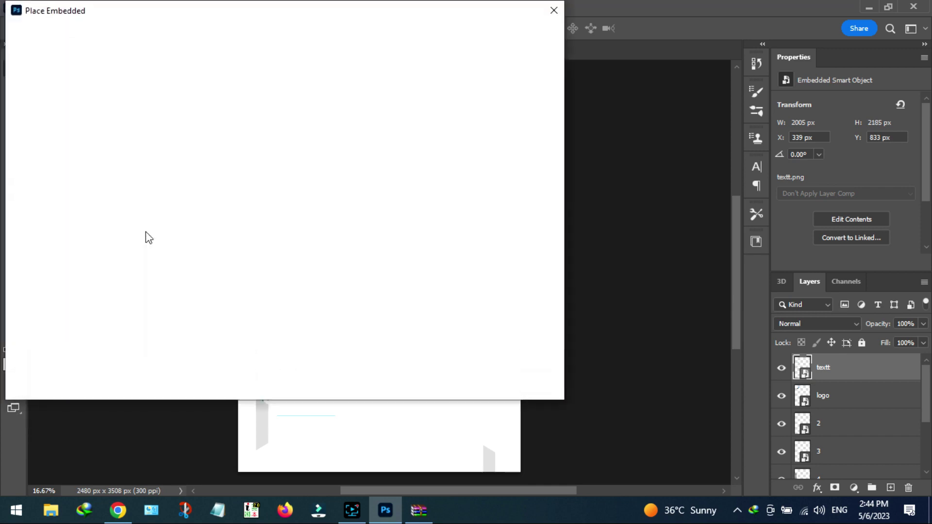
double_click(291, 198)
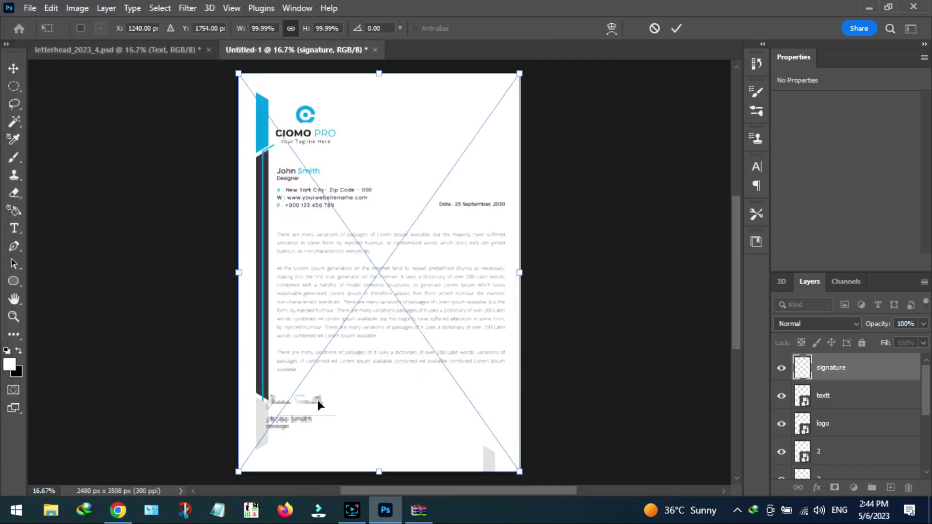
left_click_drag(317, 400, 330, 408)
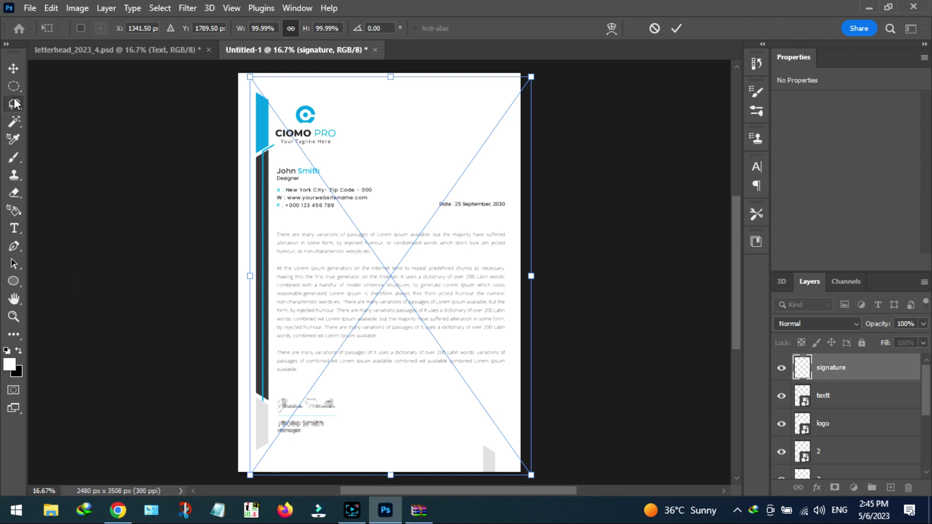
left_click(14, 64)
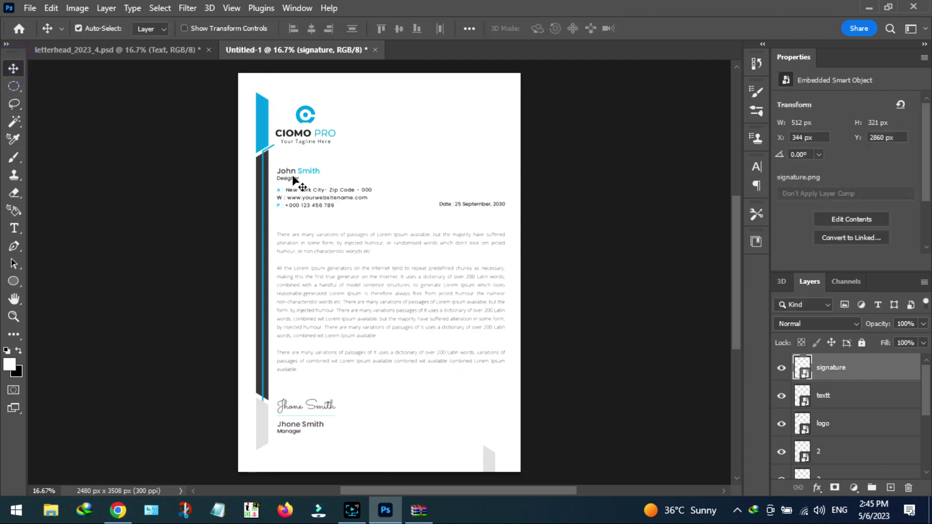
- Nudge the textt body-text block slightly down to Y 845 px
left_click(846, 405)
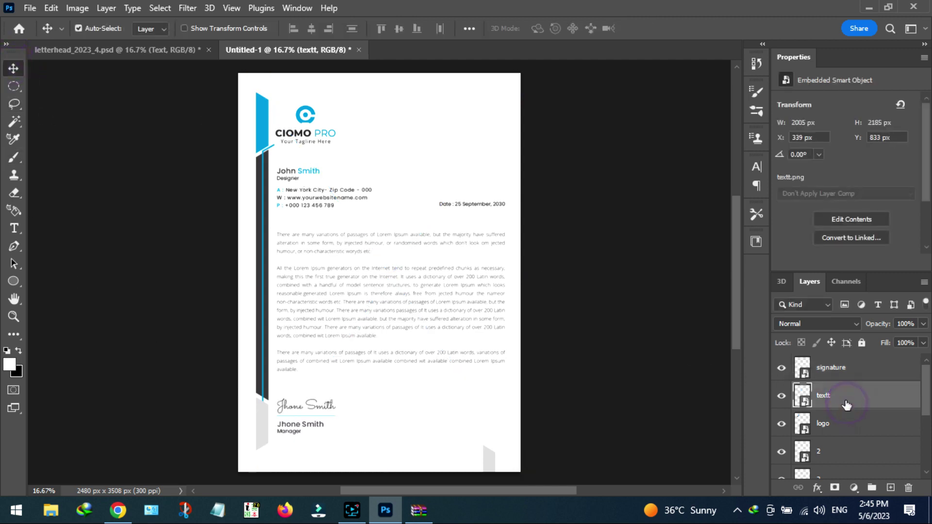
key("shift+Down")
key("shift+Down")
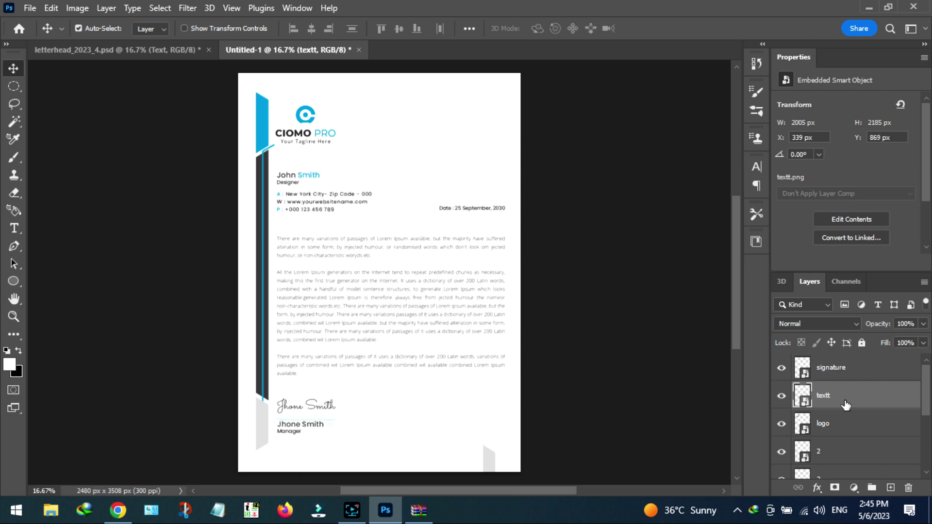
key("shift+Down")
key("shift+Up")
key("shift+Up")
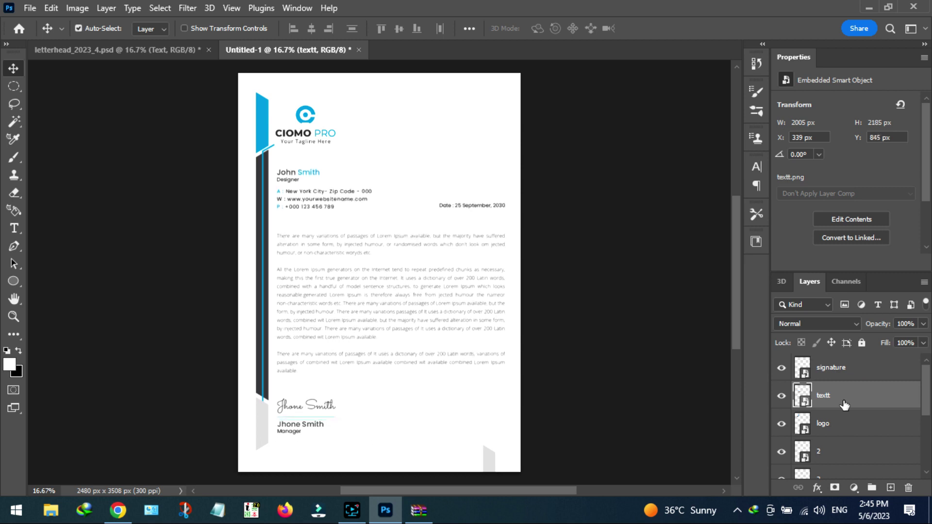
key("shift+Up")
- Embed Contactdesign.png, the angled blue bar, and scale it down
left_click(30, 7)
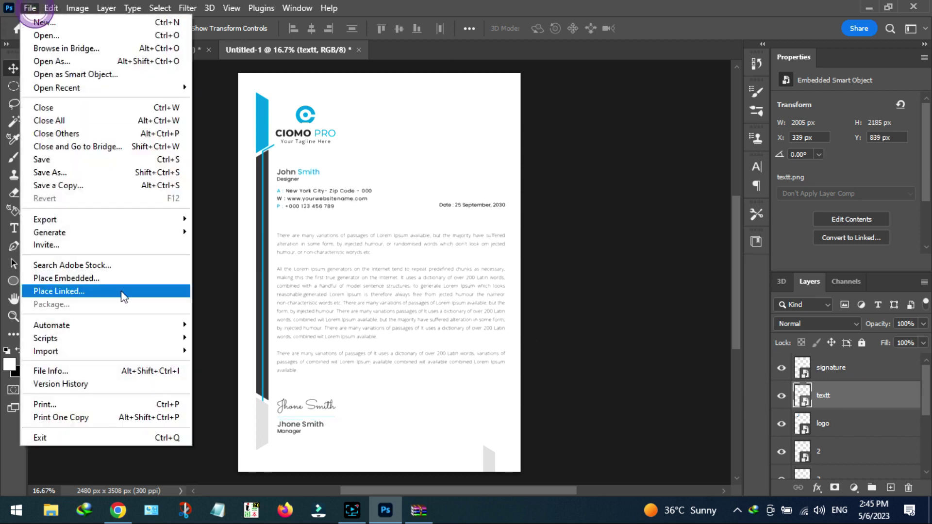
left_click(105, 275)
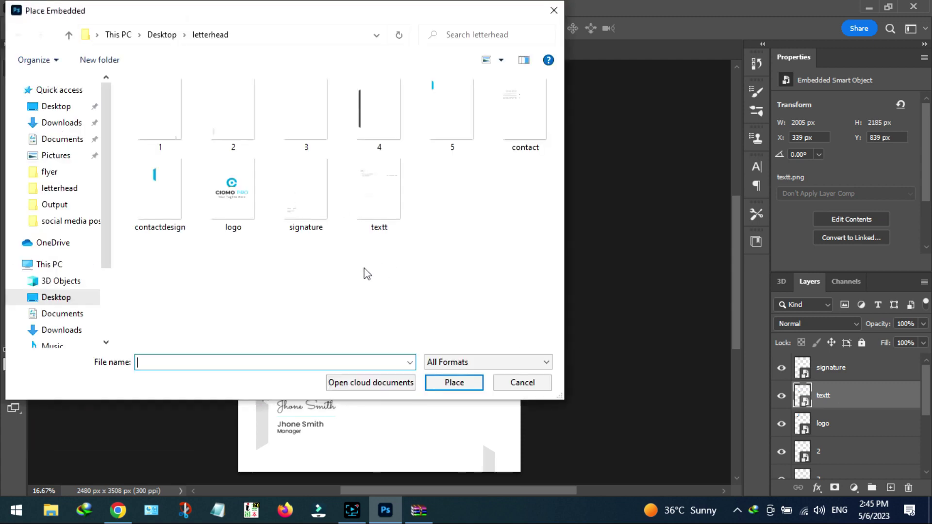
double_click(147, 188)
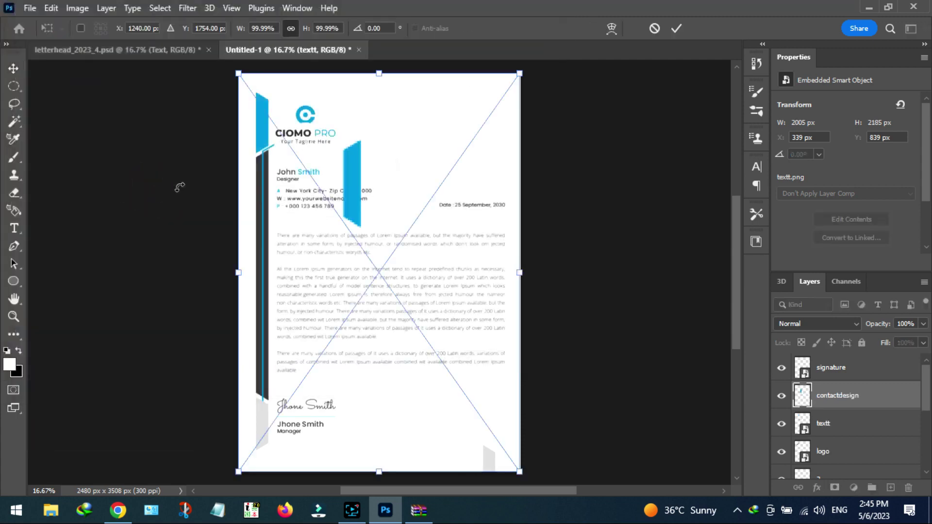
left_click_drag(239, 74, 320, 188)
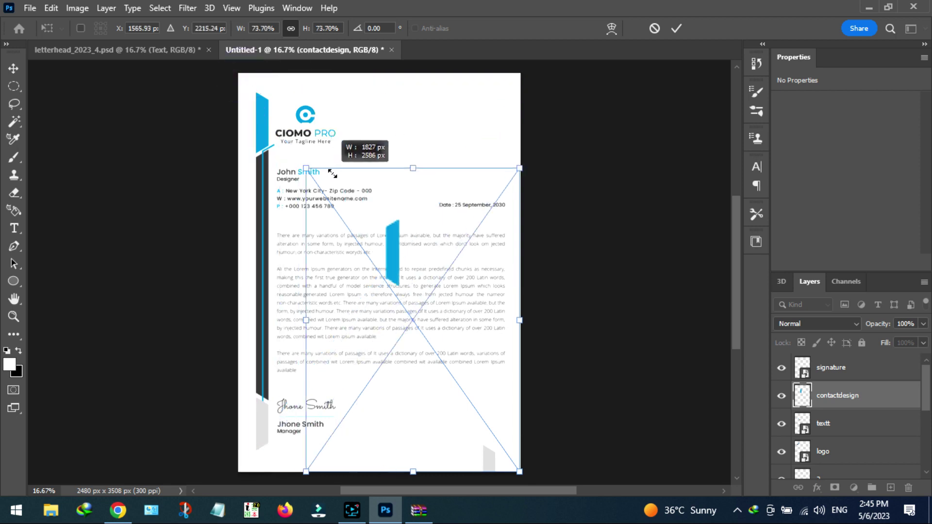
left_click_drag(418, 289, 490, 152)
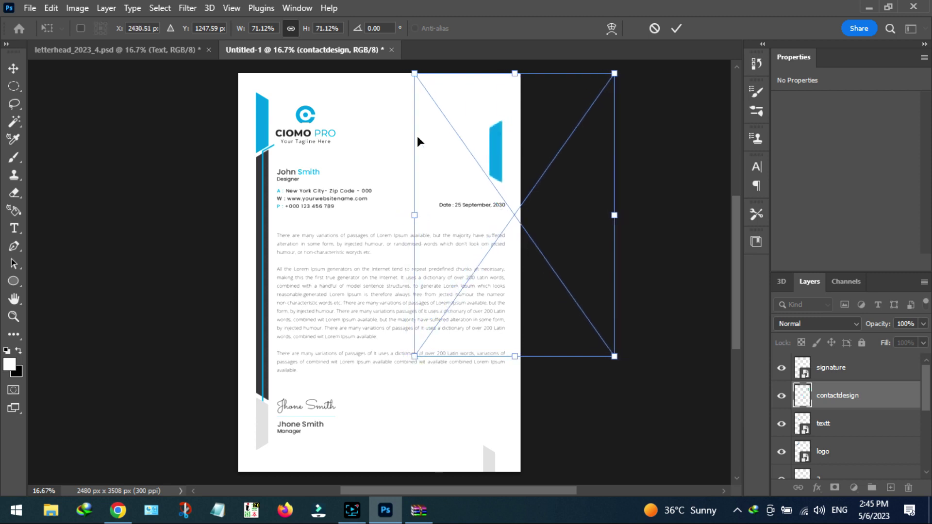
key("Return")
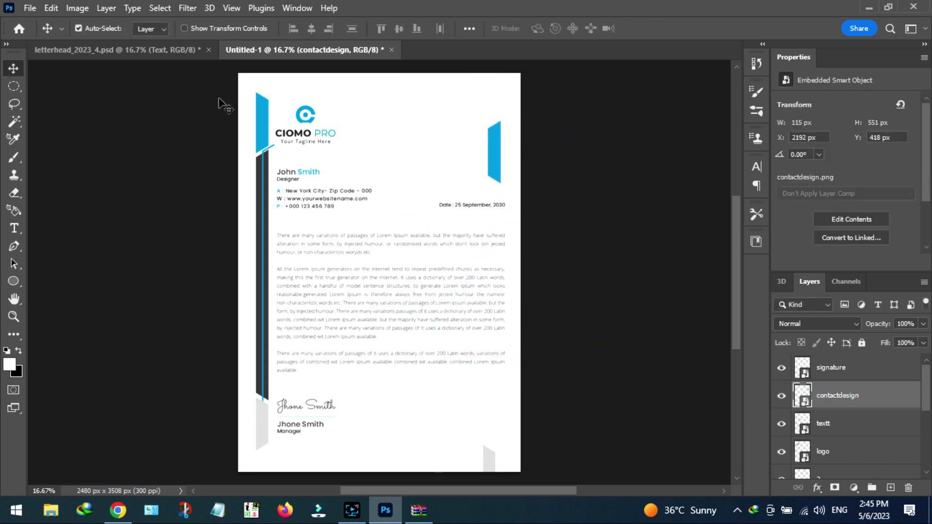
- Compare with the reference and move the blue bar to the bottom-right at X 2153, Y 2703 px
left_click(158, 51)
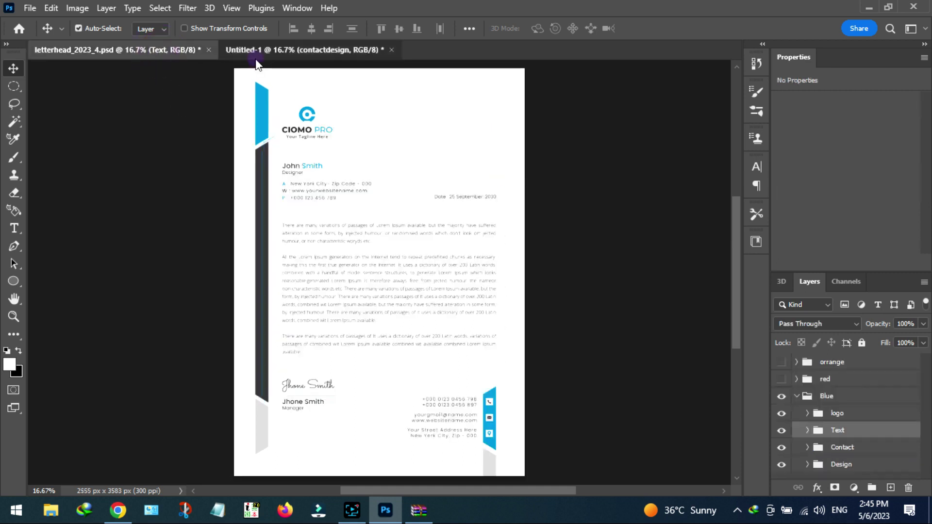
left_click(256, 57)
left_click_drag(495, 167, 491, 426)
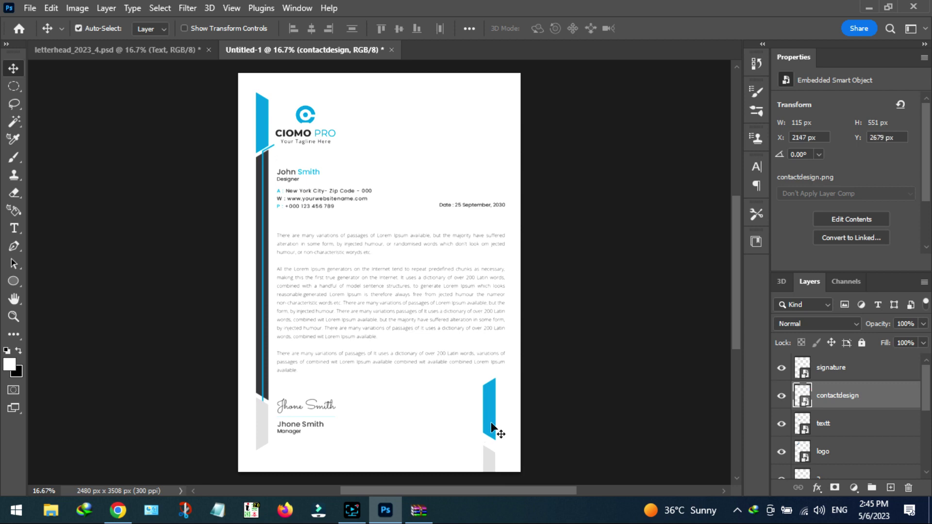
key("Down")
key("Down")
key("Down")
key("Down")
key("Down")
key("Down")
key("Down")
key("Down")
key("Down")
- Embed contact.png at about 86% beside the blue bar, at X 1354, Y 2778 px
left_click(29, 8)
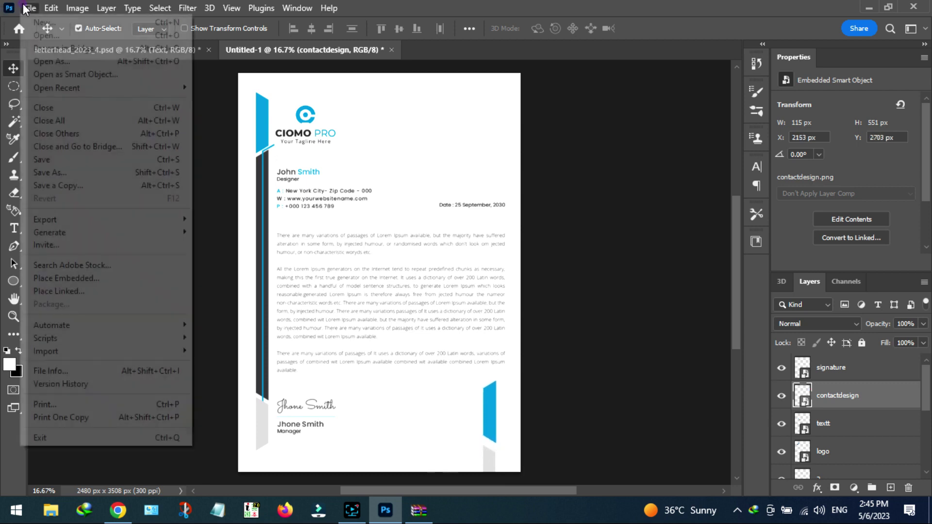
left_click(72, 279)
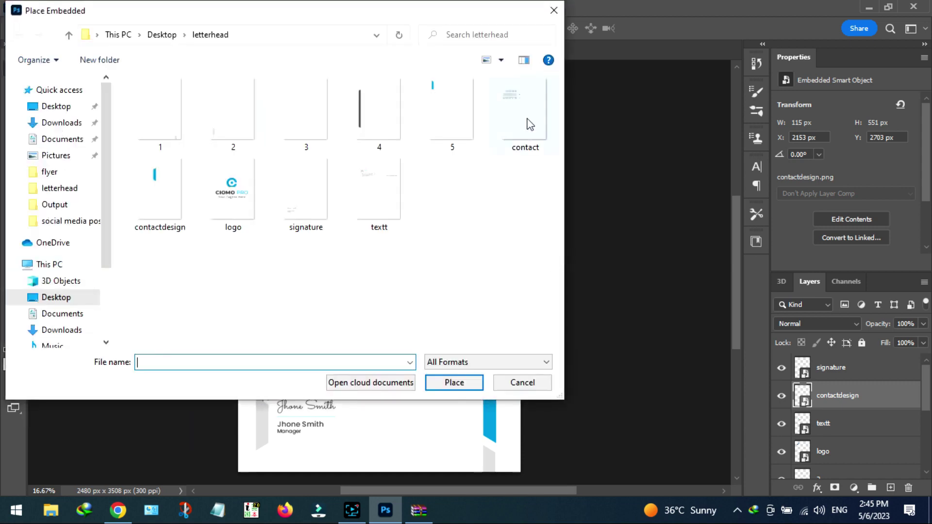
double_click(529, 124)
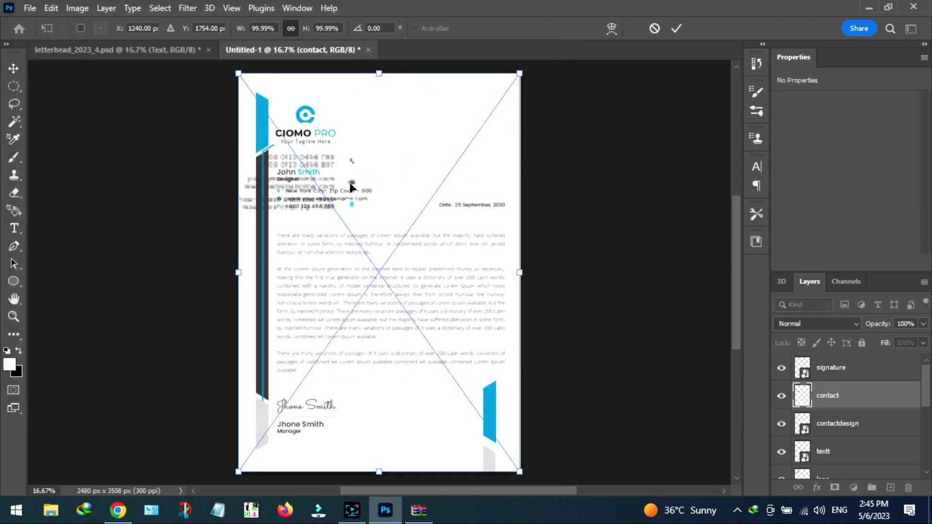
left_click_drag(350, 183, 482, 412)
left_click_drag(378, 298, 418, 352)
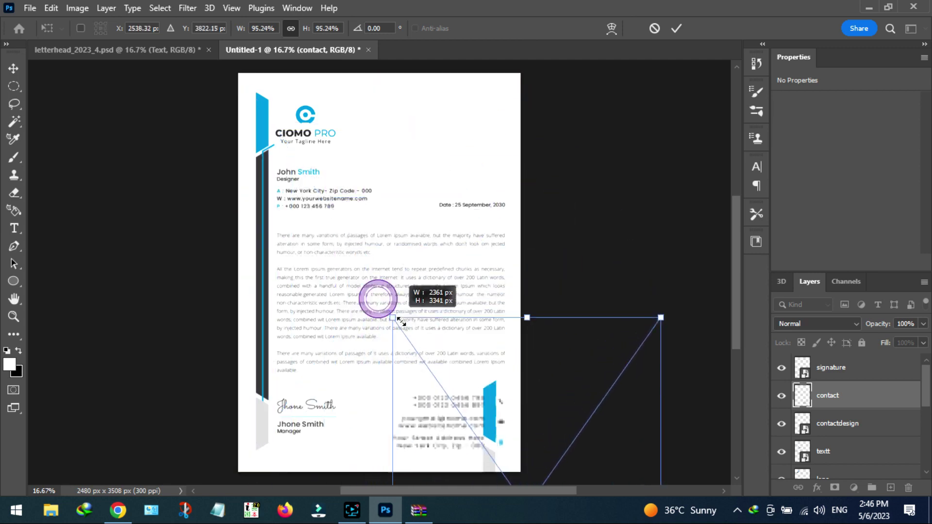
left_click_drag(488, 435, 466, 409)
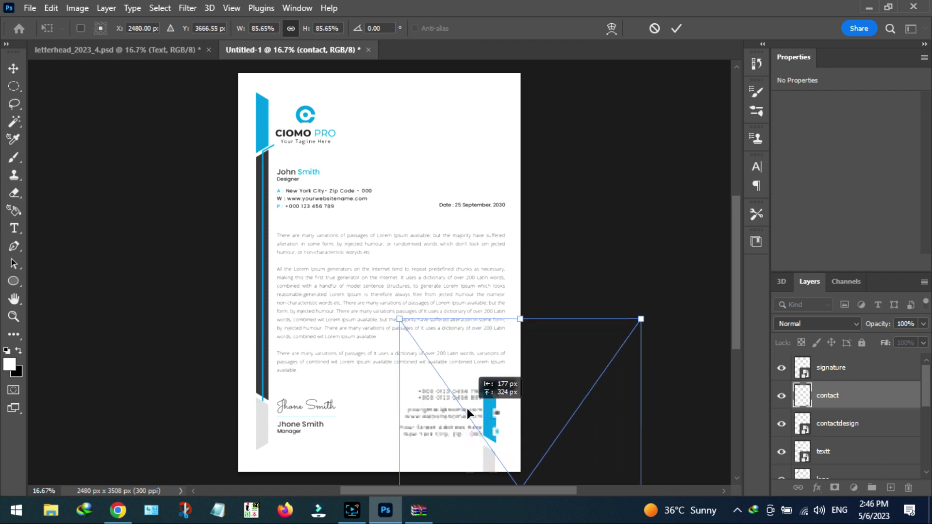
key("Return")
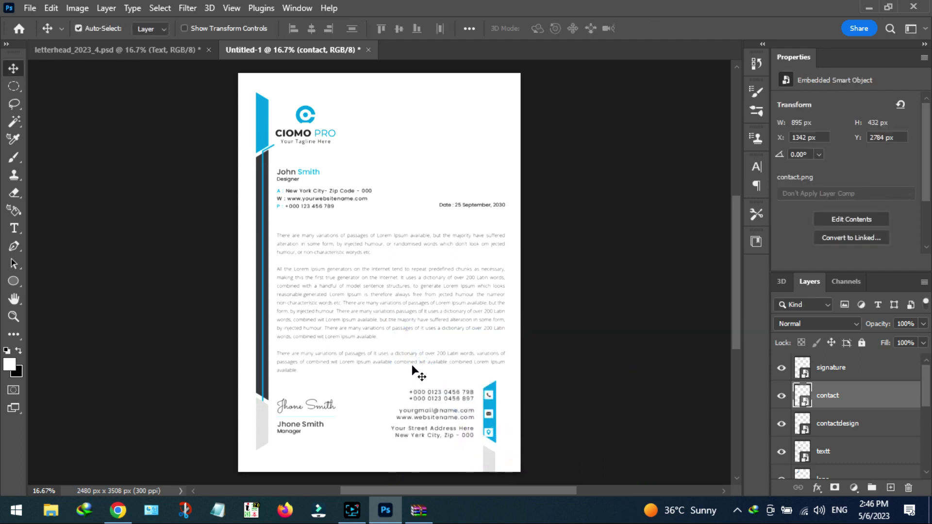
key("Right")
key("Right")
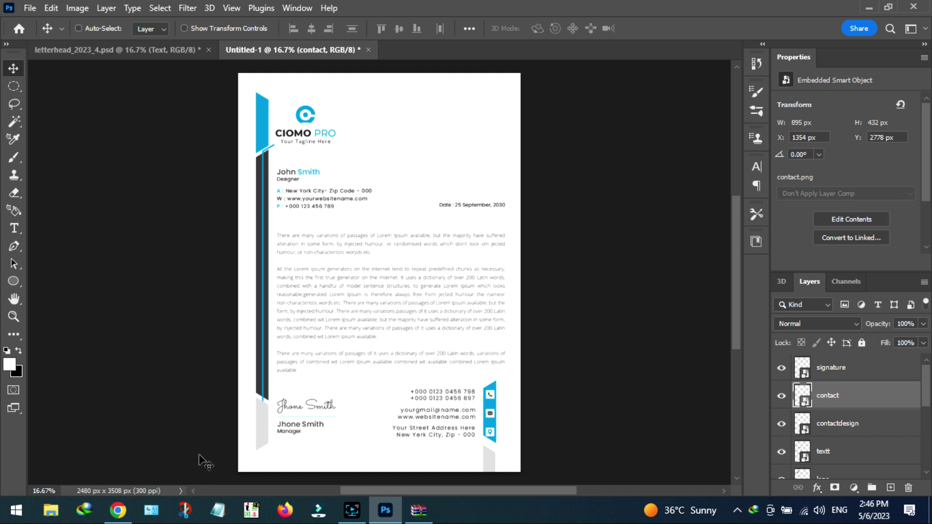
key("ctrl")
key("ctrl+t")
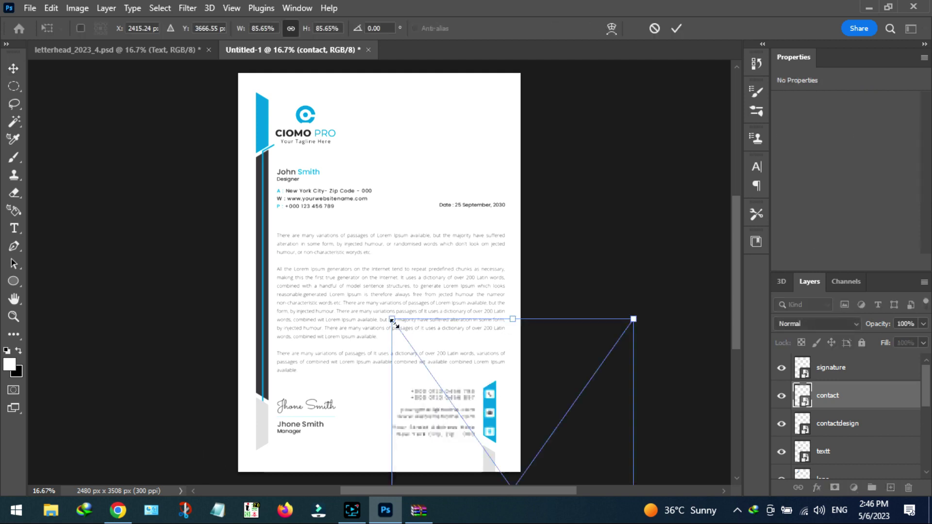
- Rescale the contact details to about 76% (795 × 384 px) at X 1449, Y 2800 px, matching the reference
left_click_drag(395, 322, 403, 337)
left_click_drag(453, 417, 454, 405)
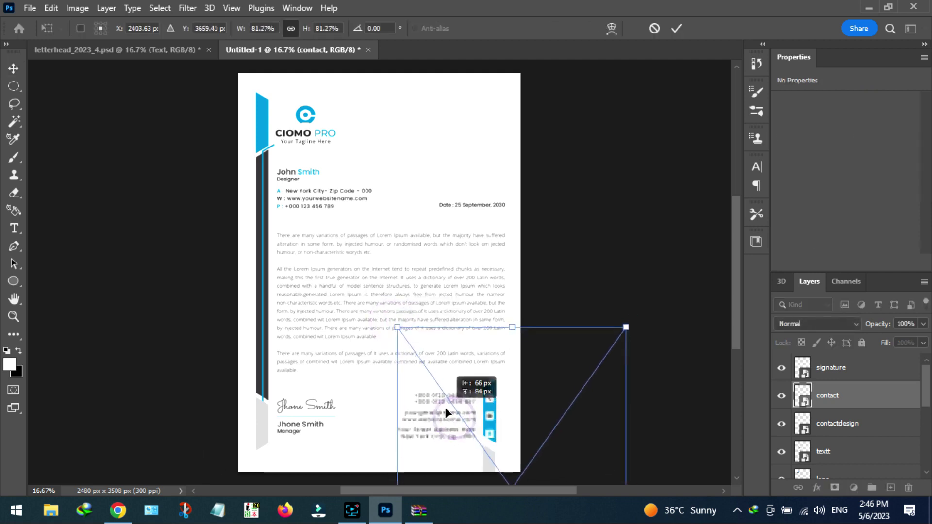
left_click_drag(635, 325, 619, 346)
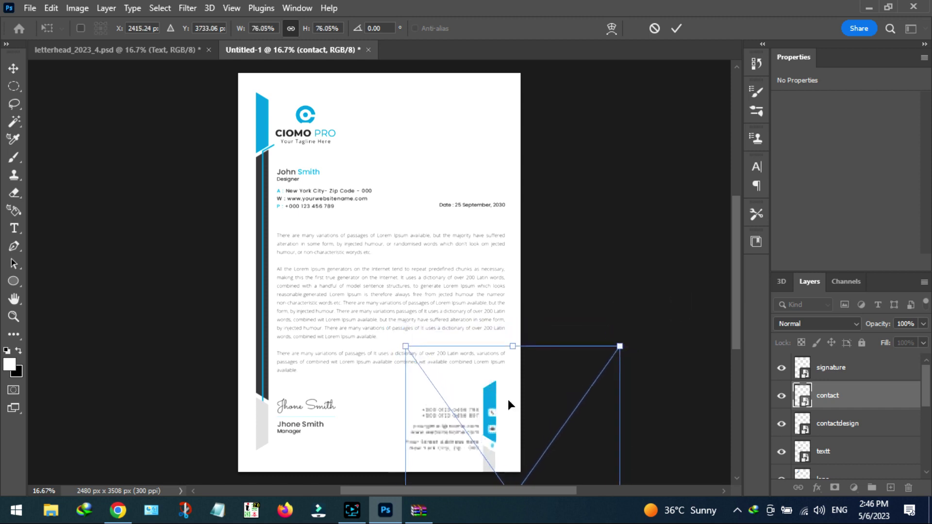
left_click_drag(477, 412, 479, 400)
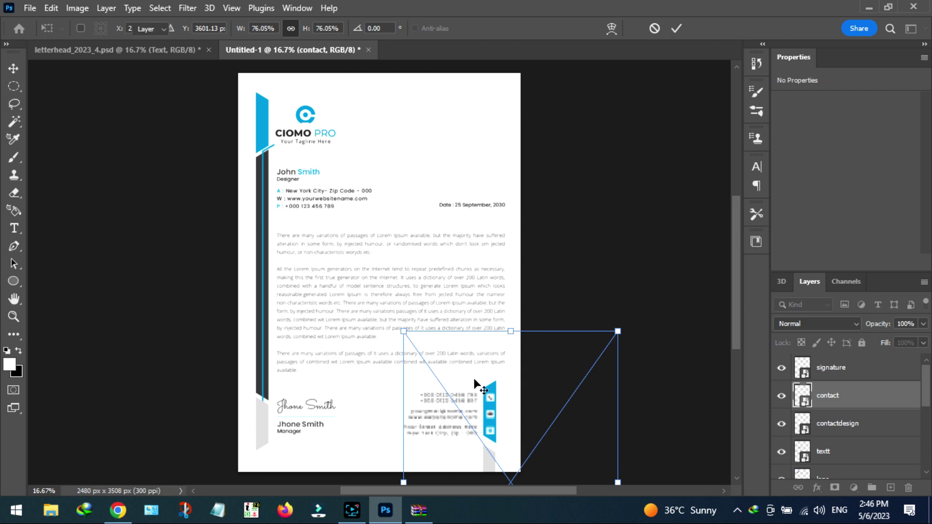
key("Return")
key("Up")
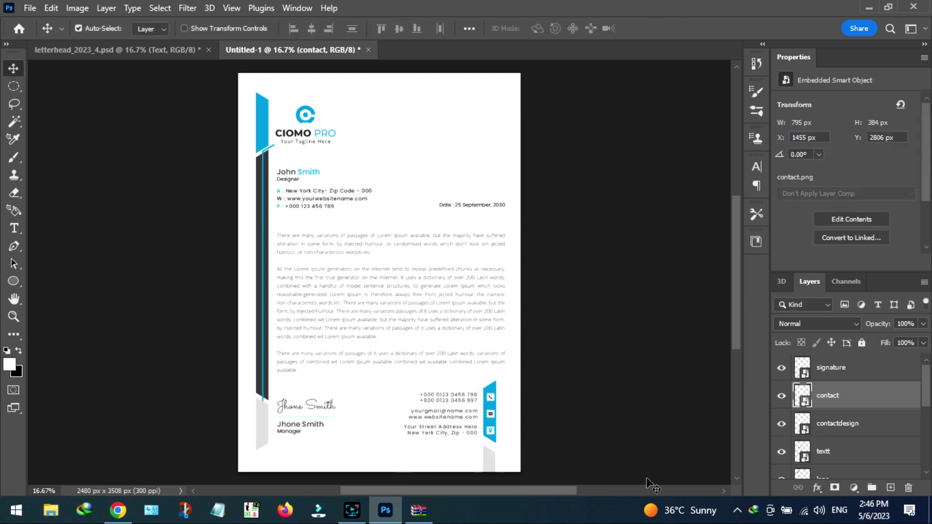
key("Up")
key("Left")
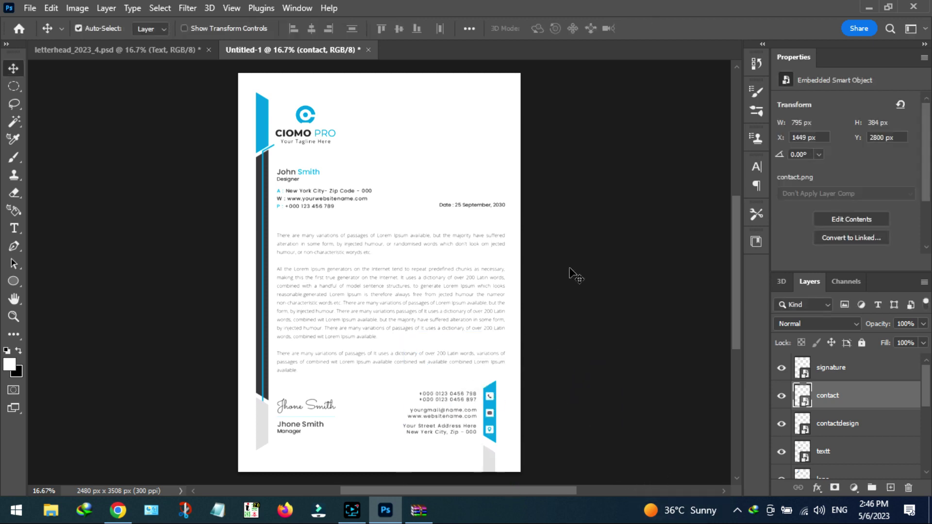
left_click(145, 47)
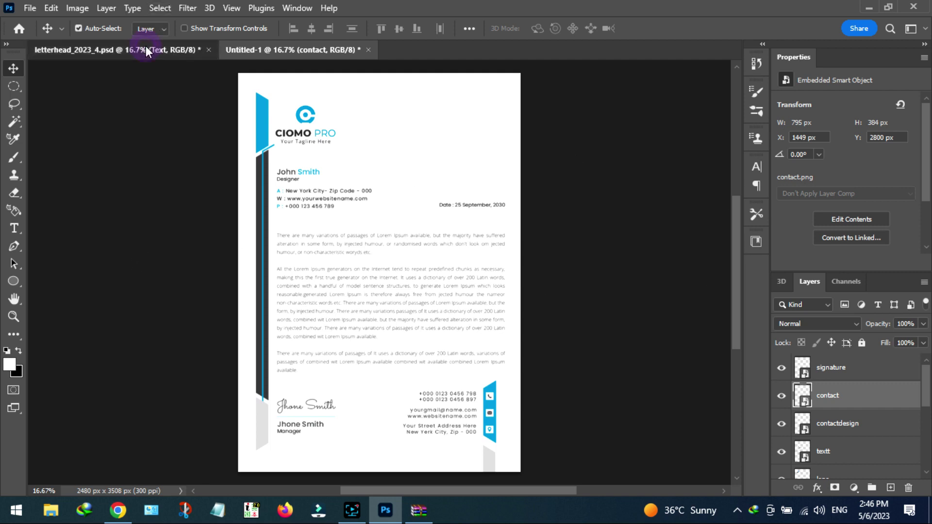
left_click(242, 51)
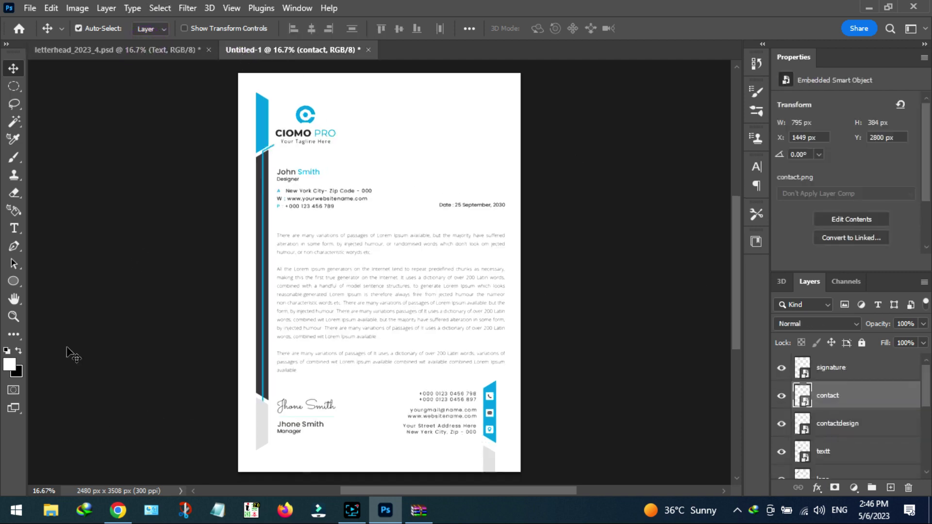